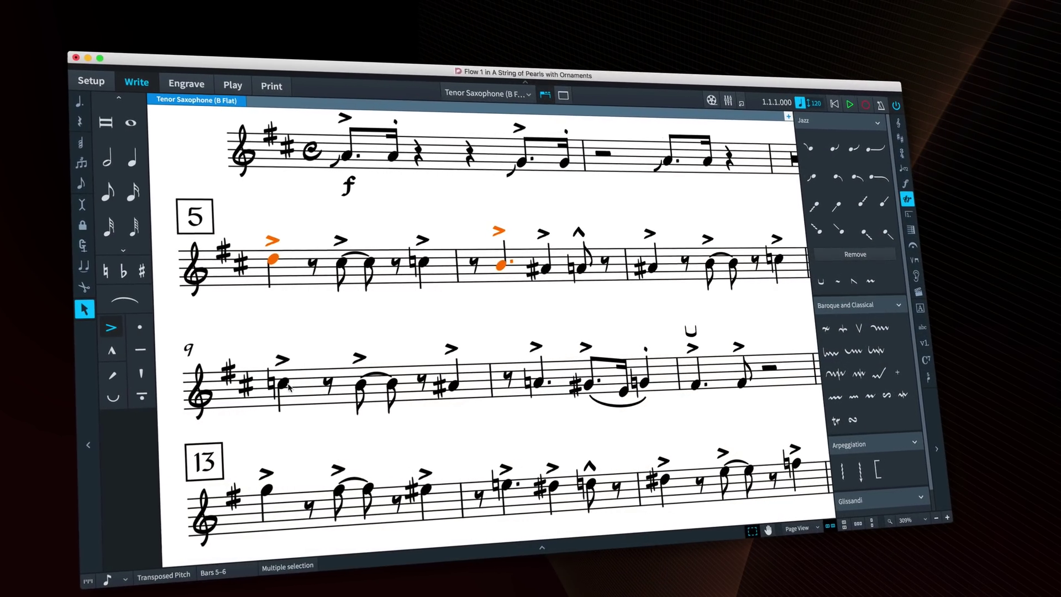
Step: Add scoops to the bar 5, 6, 9 and 10 notes, a fall on bar 7's first note, and a wavy fall on bar 11's dotted note
left_click(530, 382, "ctrl")
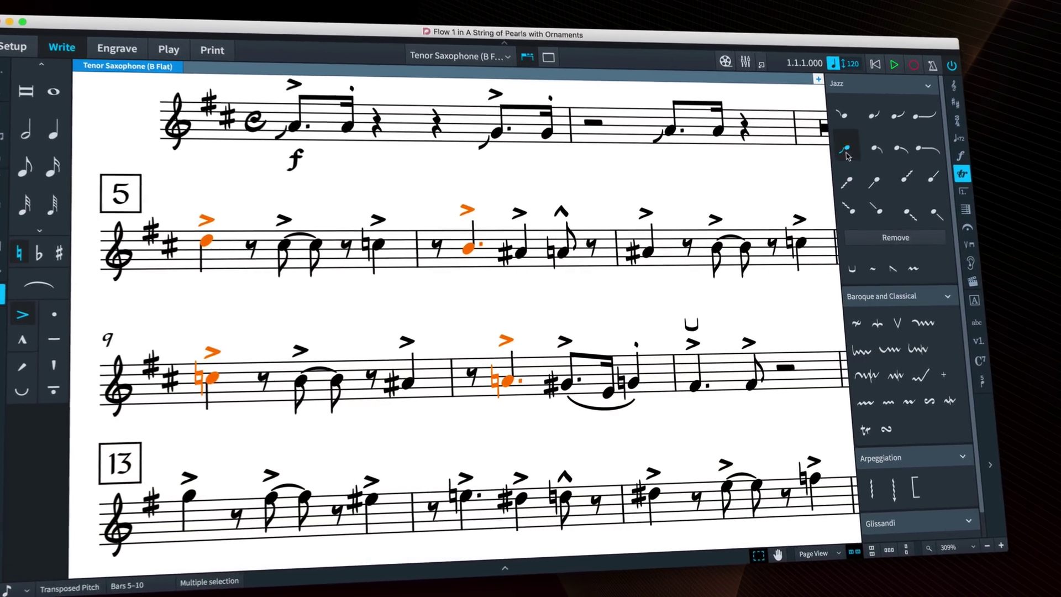
left_click(815, 174)
left_click(646, 242)
left_click(897, 133)
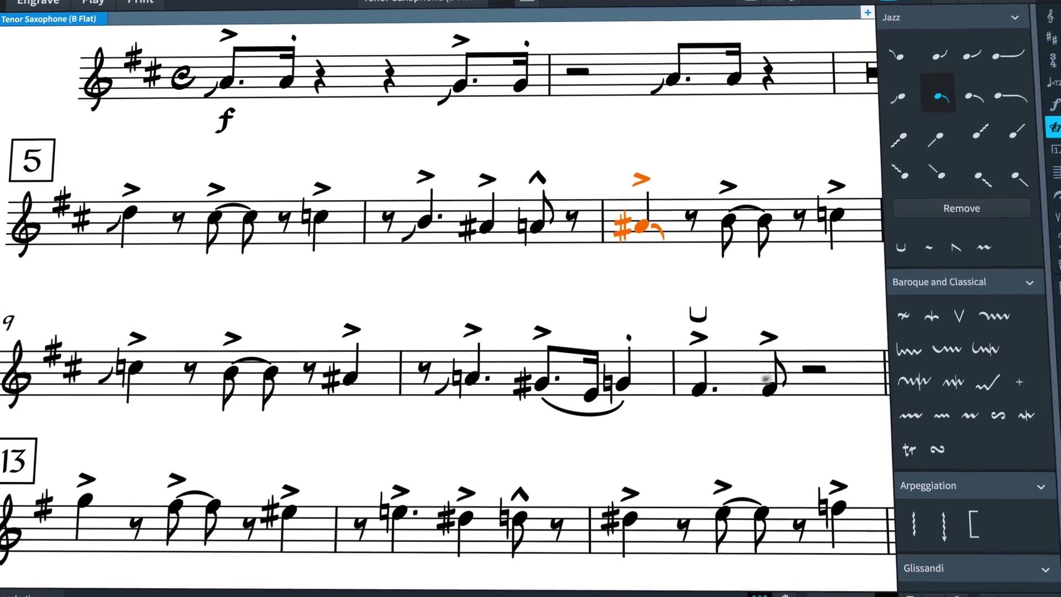
left_click(703, 385)
left_click(991, 172)
left_click(859, 316)
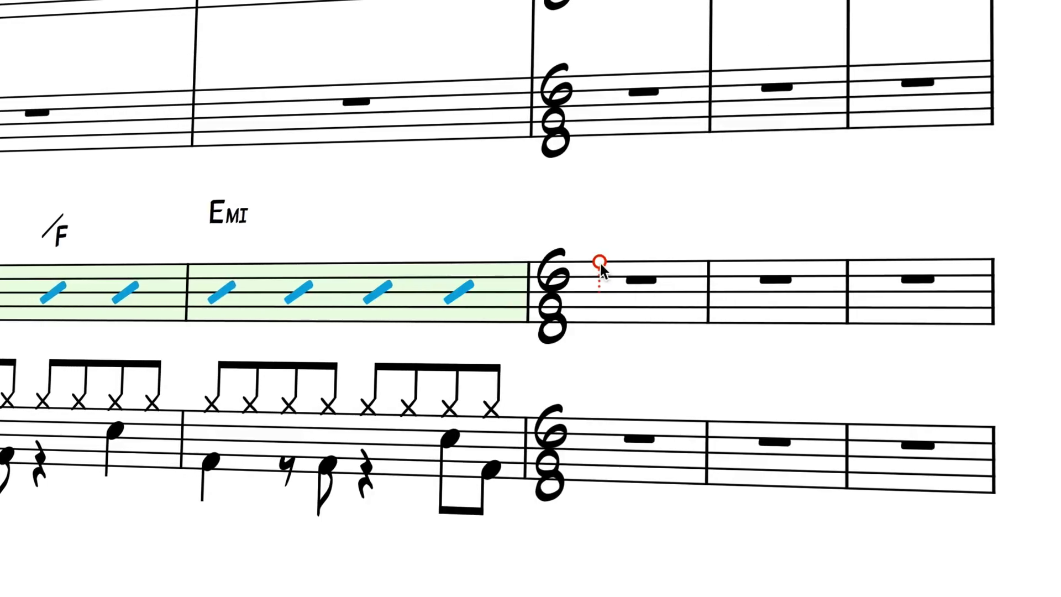
Step: Drag the slash region to the end of the last bar, and extend the bar-repeat region two bars further
left_click_drag(598, 264, 846, 260)
left_click_drag(956, 269, 1043, 266)
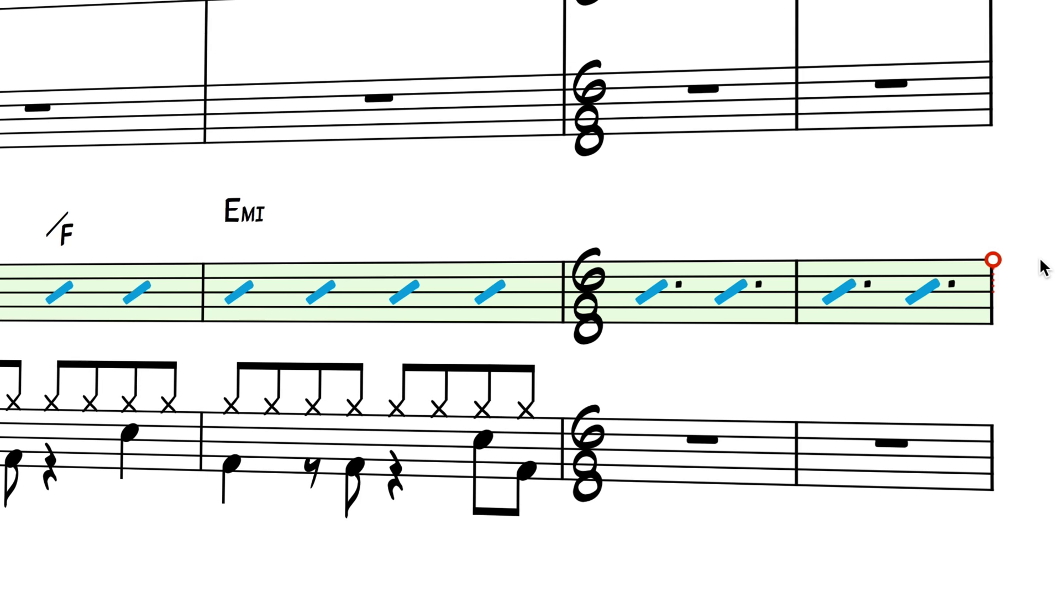
left_click(1037, 266)
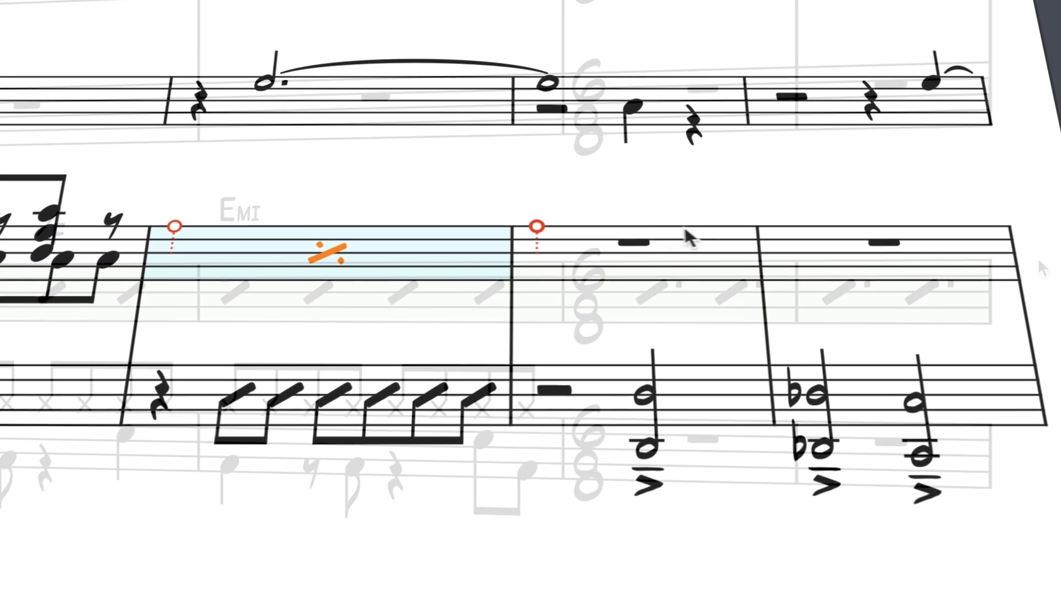
left_click_drag(688, 238, 1003, 236)
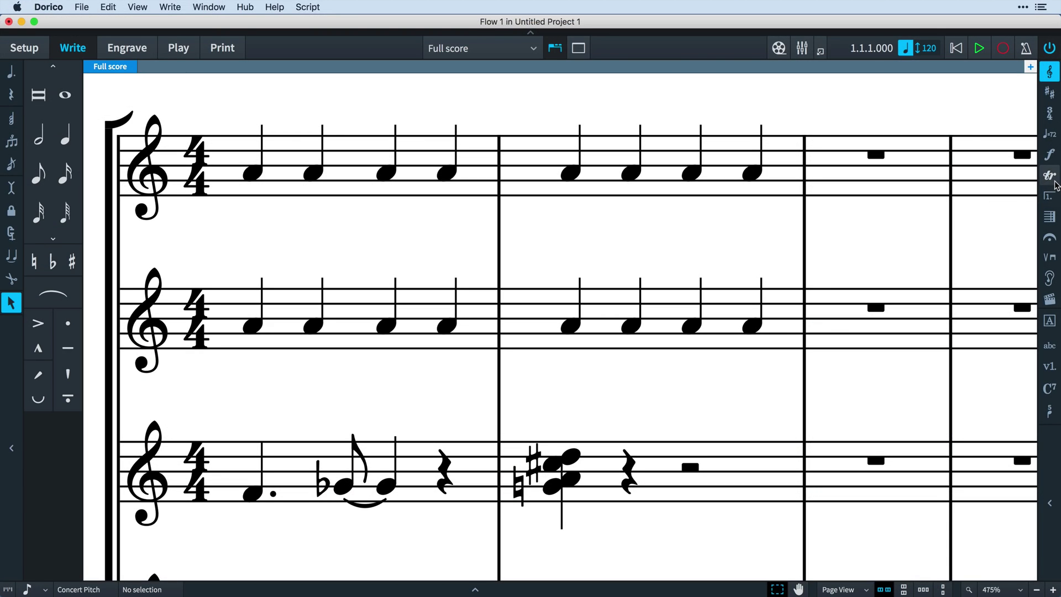
Step: Show the Ornaments panel with its Jazz articulation section
left_click(1054, 181)
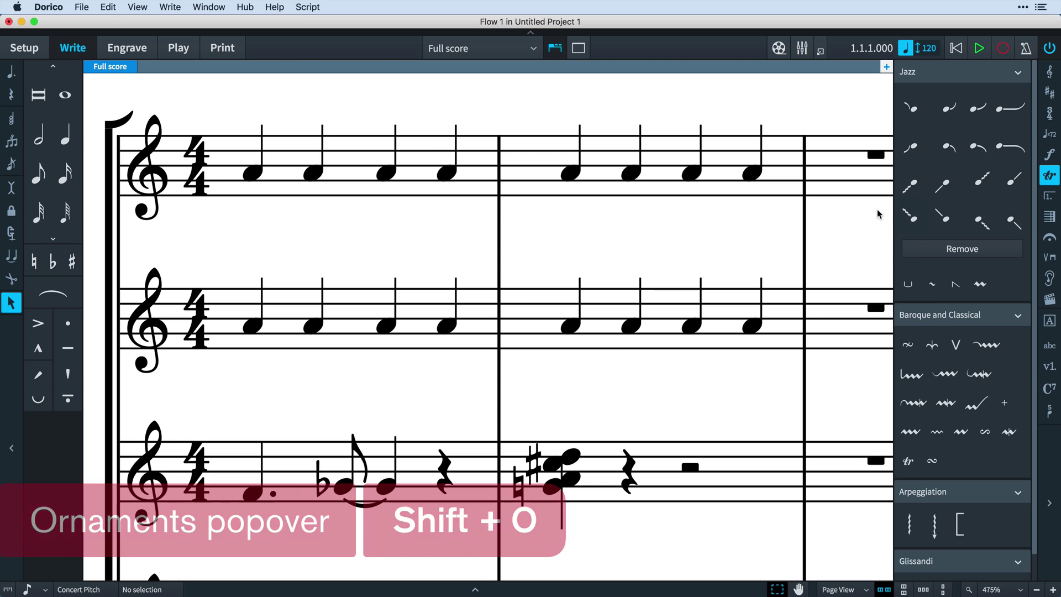
Step: Give staff 1's first note a scoop, its second a fall, and its third a scoop plus wavy doit
scroll(878, 213, "up", 3)
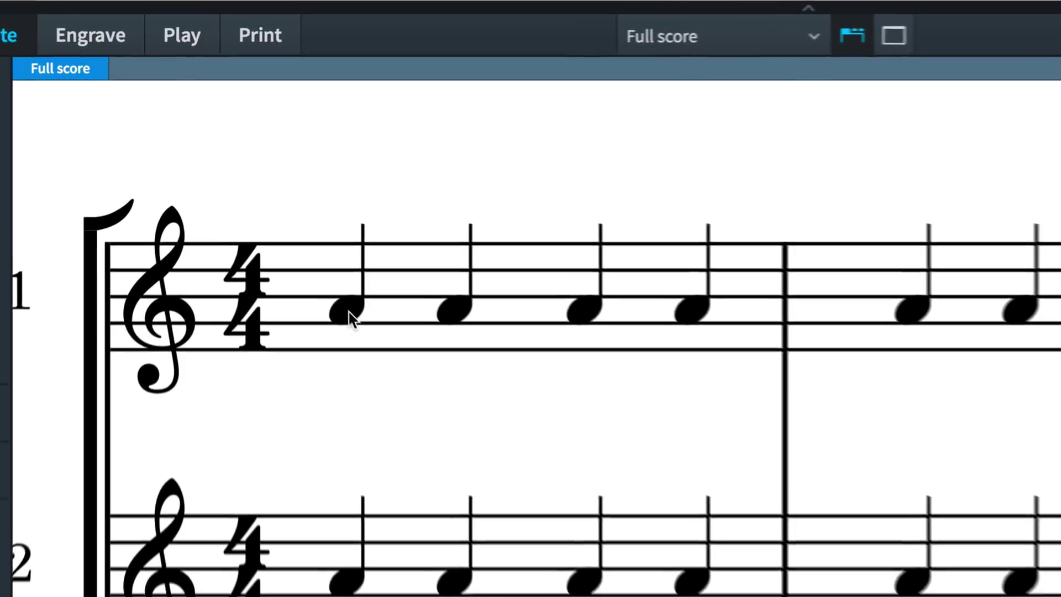
left_click(287, 222)
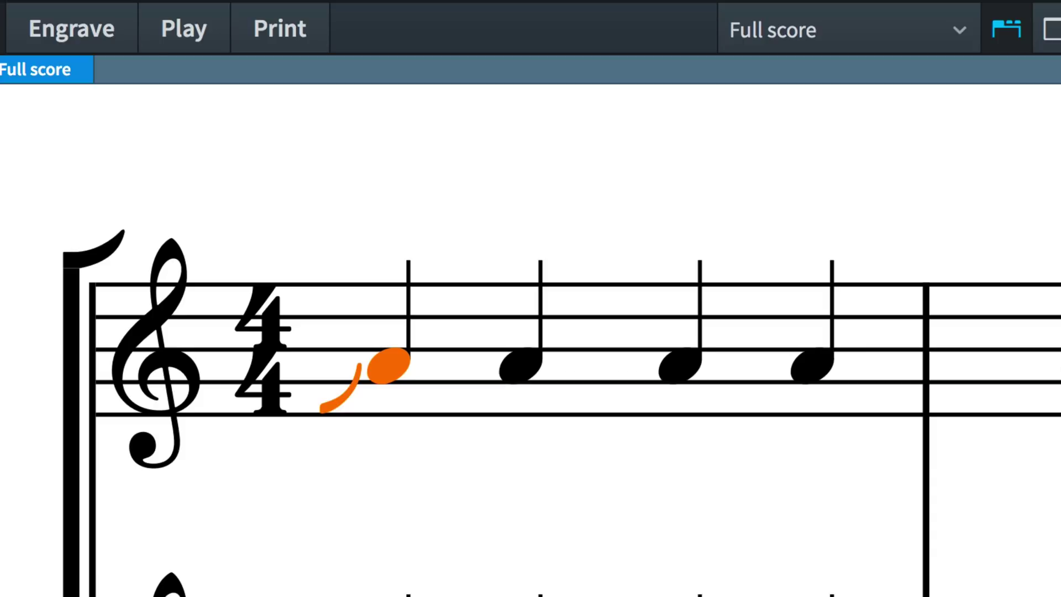
left_click(520, 365)
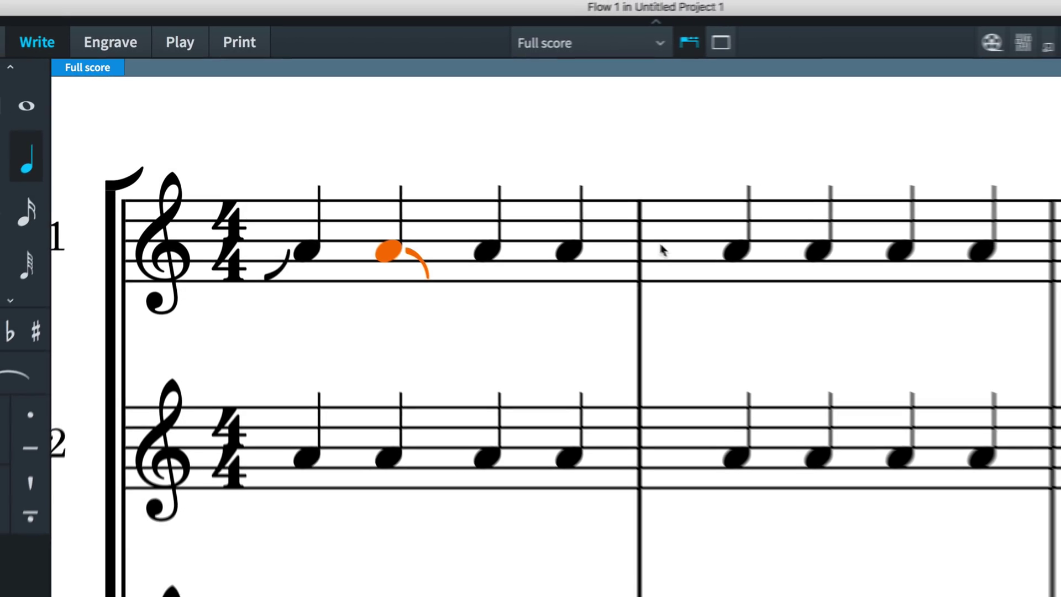
key("Right")
left_click(949, 150)
left_click(965, 193)
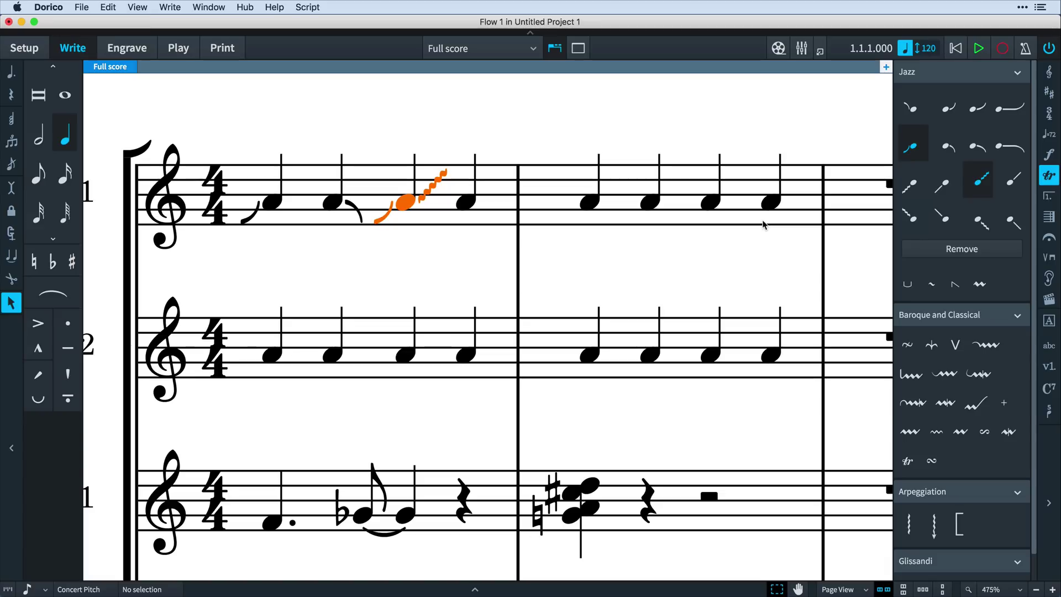
Step: Enter a plop on bar 2's first note with Shift+O, and add a smooth wavy fall to the next note
left_click(590, 204)
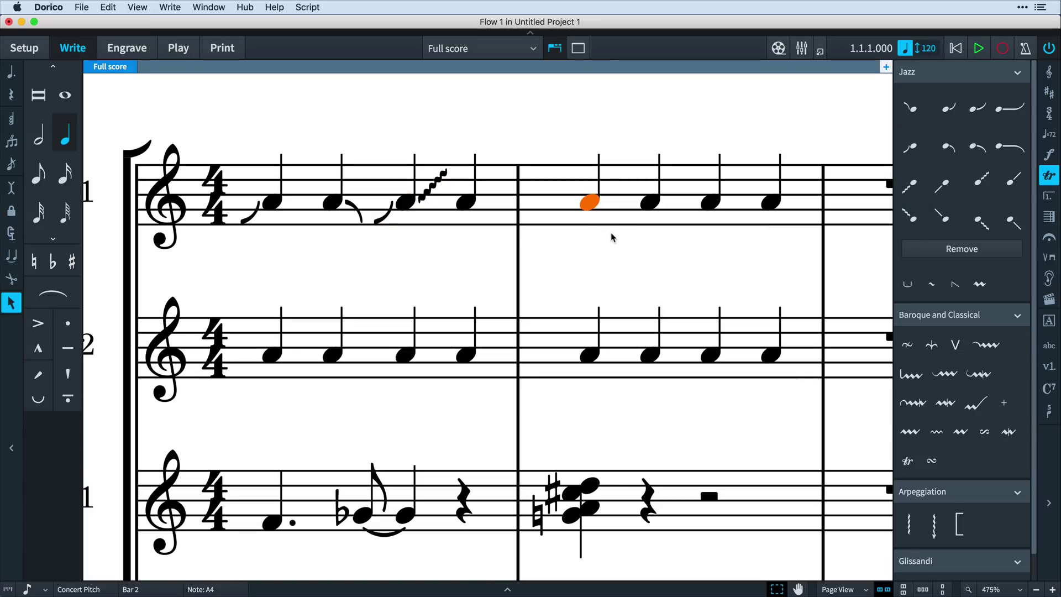
key("shift+o")
type("plop")
key("Return")
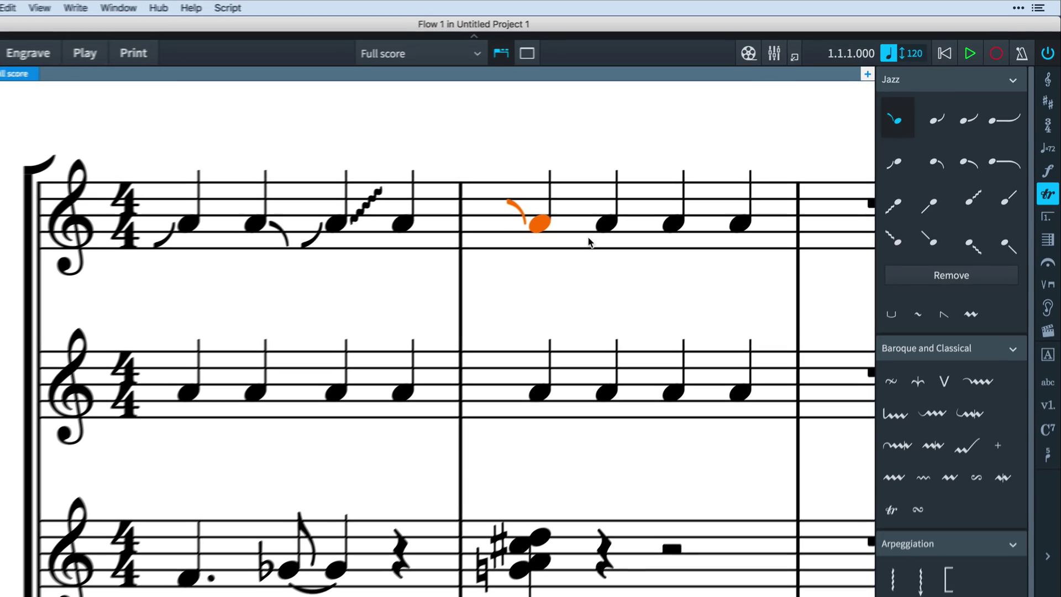
key("Right")
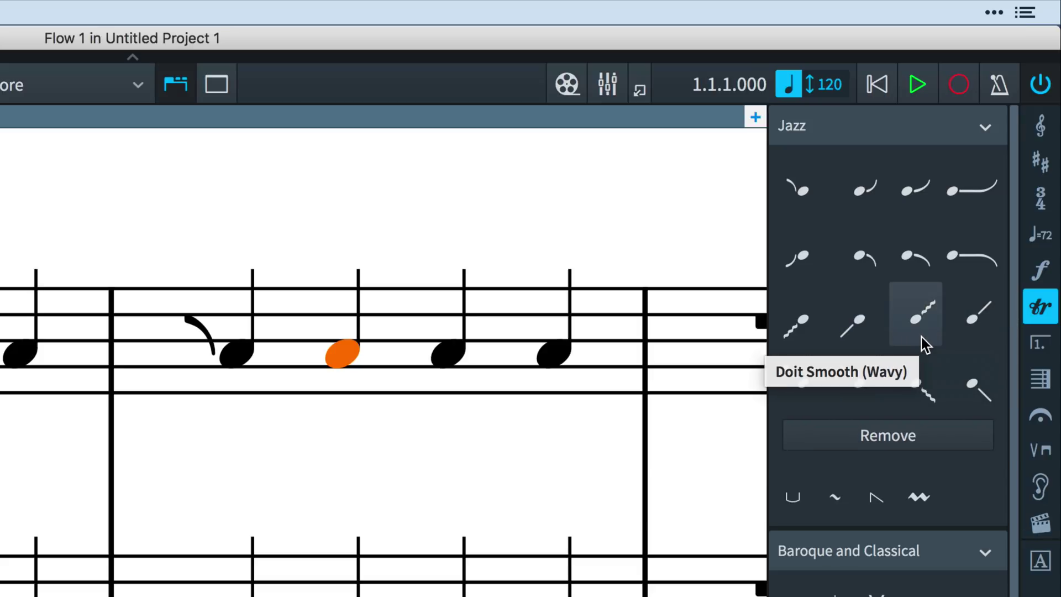
left_click(934, 365)
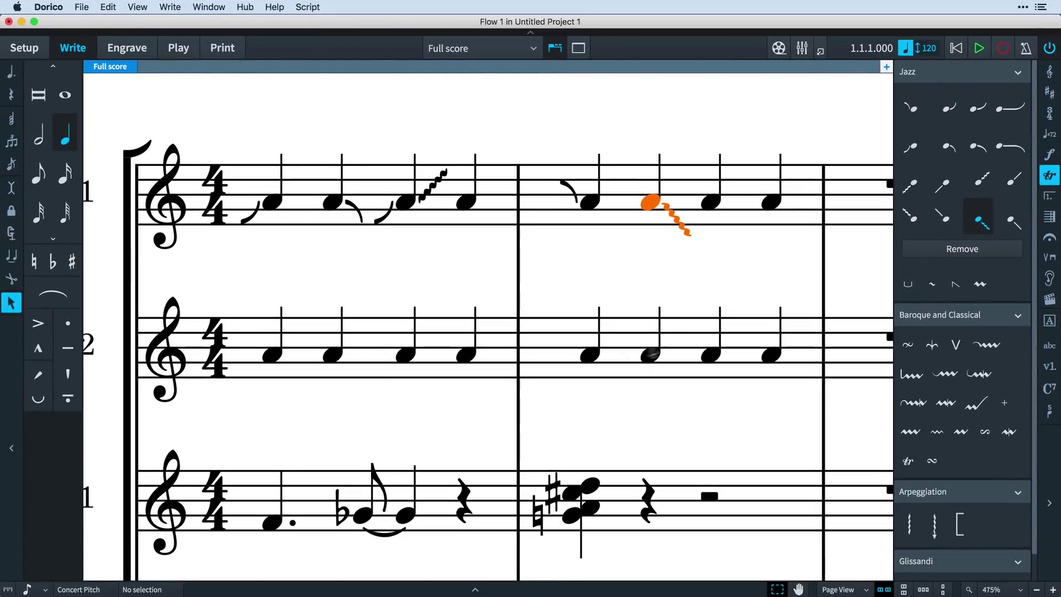
Step: Add a smooth plop to staff 2's first bar 2 note, then extend the selection across bar 2
left_click(583, 366)
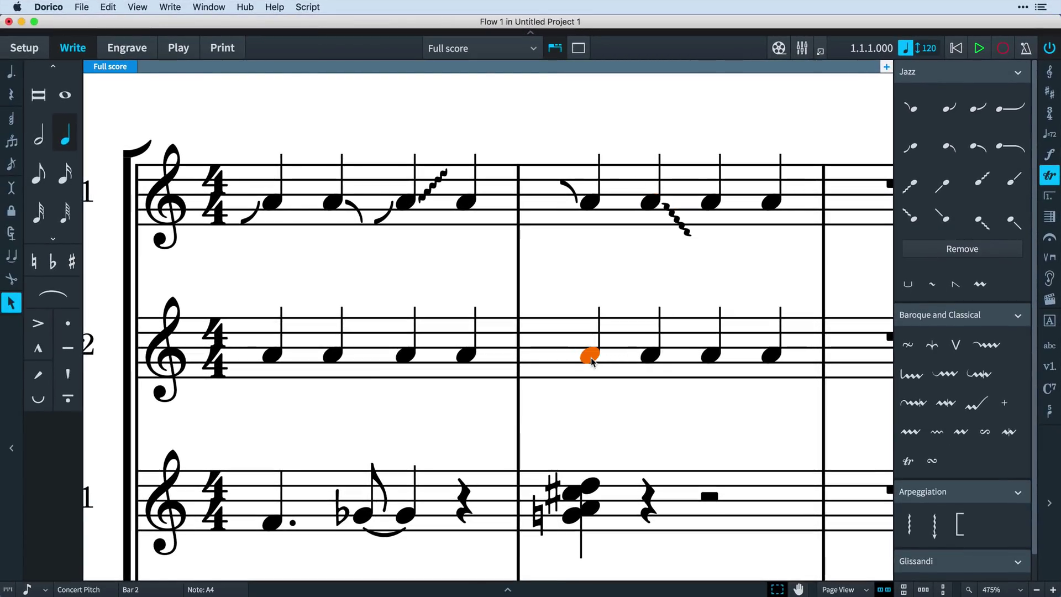
key("shift+o")
type("plopsmooth")
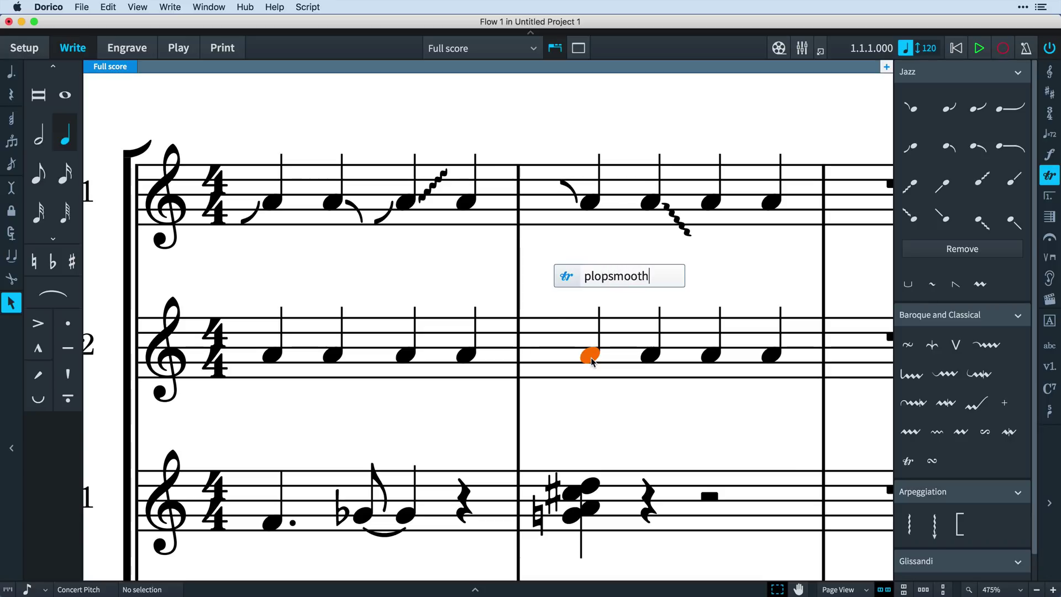
key("Return")
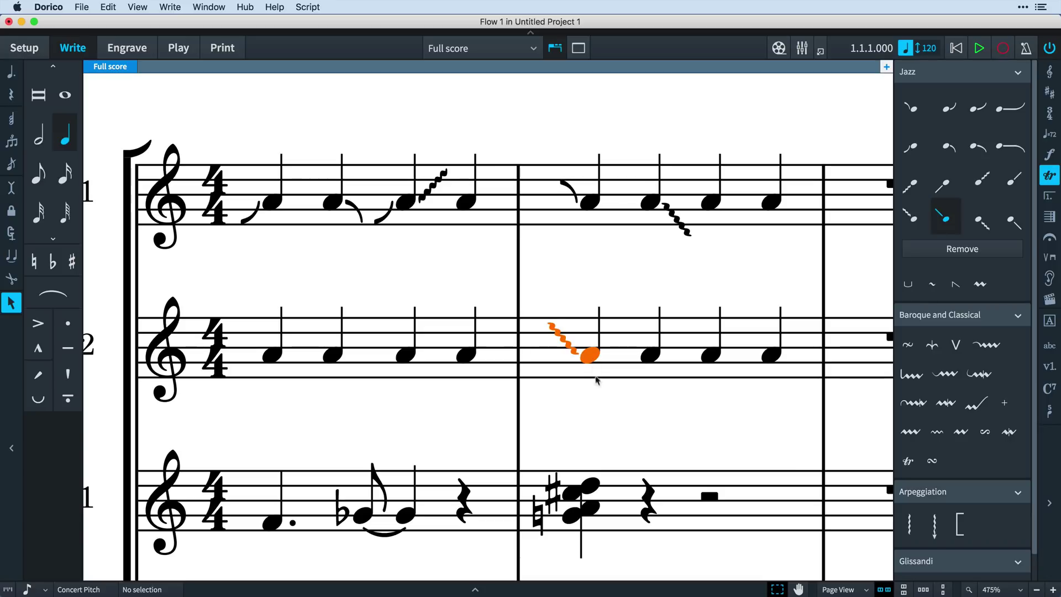
key("super+shift+a")
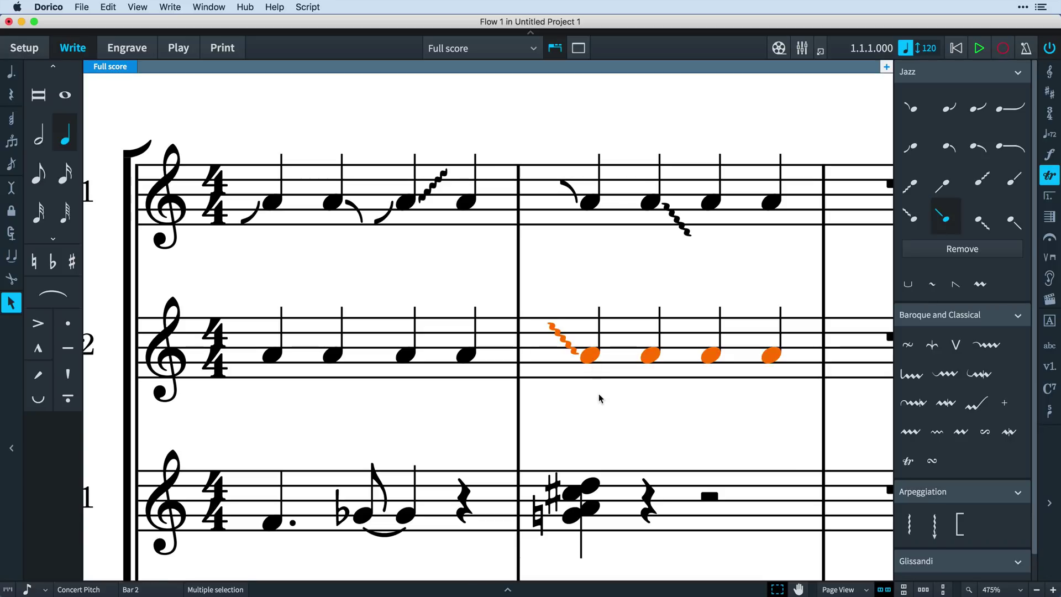
Step: Set the lift line style to Dashed in the Jazz Articulations engraving options, then close the dialog
key("super+shift+e")
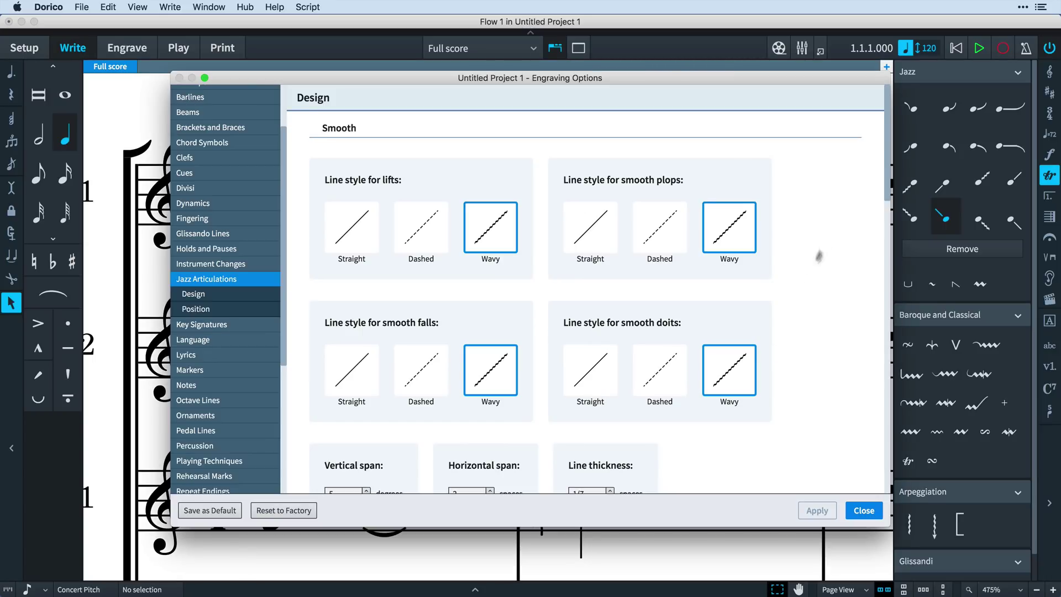
mouse_move(888, 168)
left_mouse_down()
mouse_move(893, 264)
mouse_move(884, 170)
left_mouse_up()
left_click(427, 226)
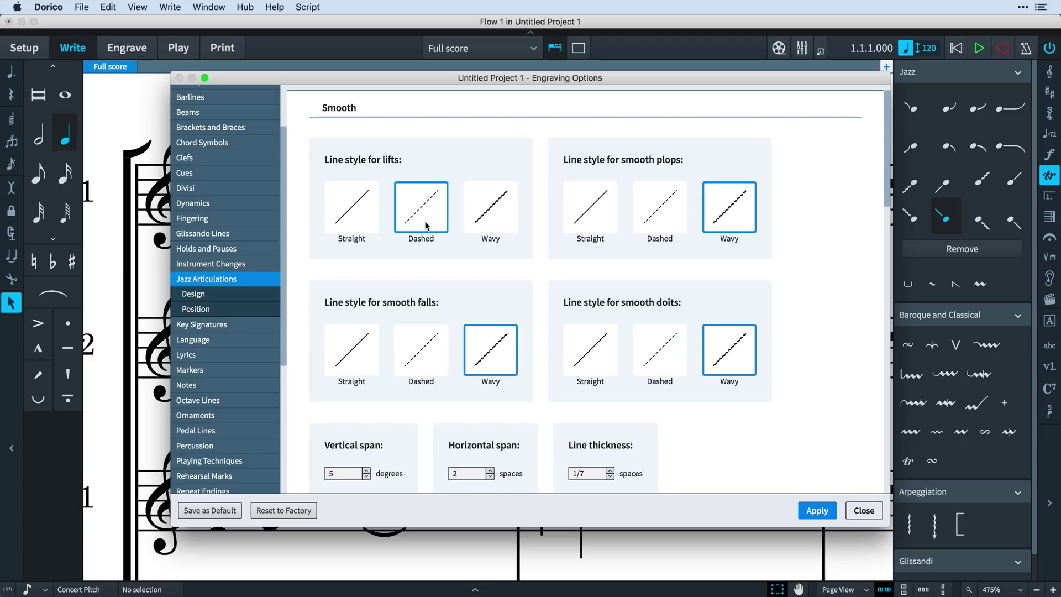
key("Escape")
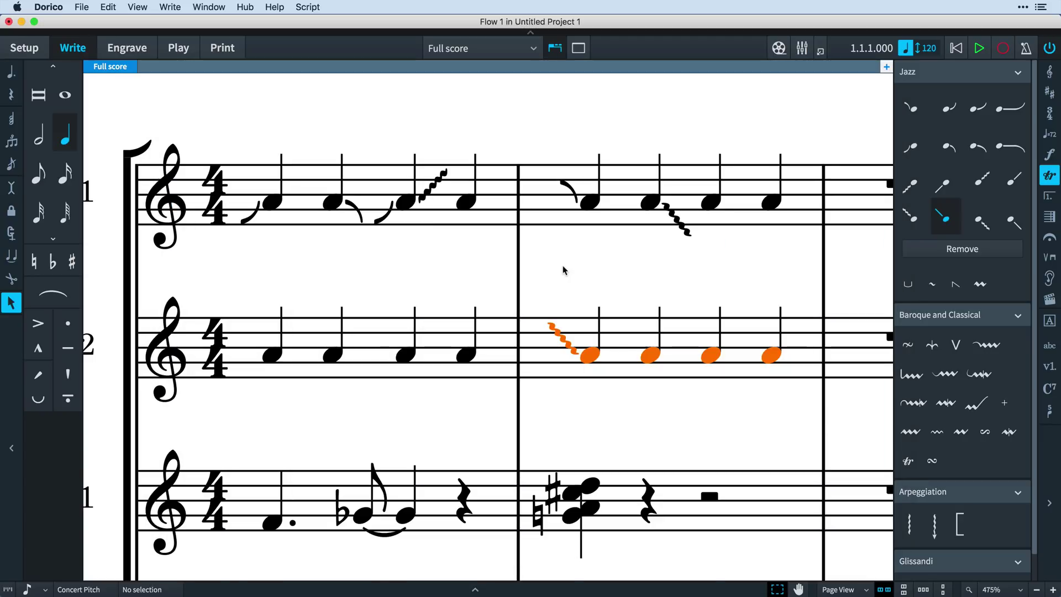
Step: Add a wavy plop to staff 2's third bar 1 note, a wavy fall after the F, and a scoop before the G♭
left_click(407, 355)
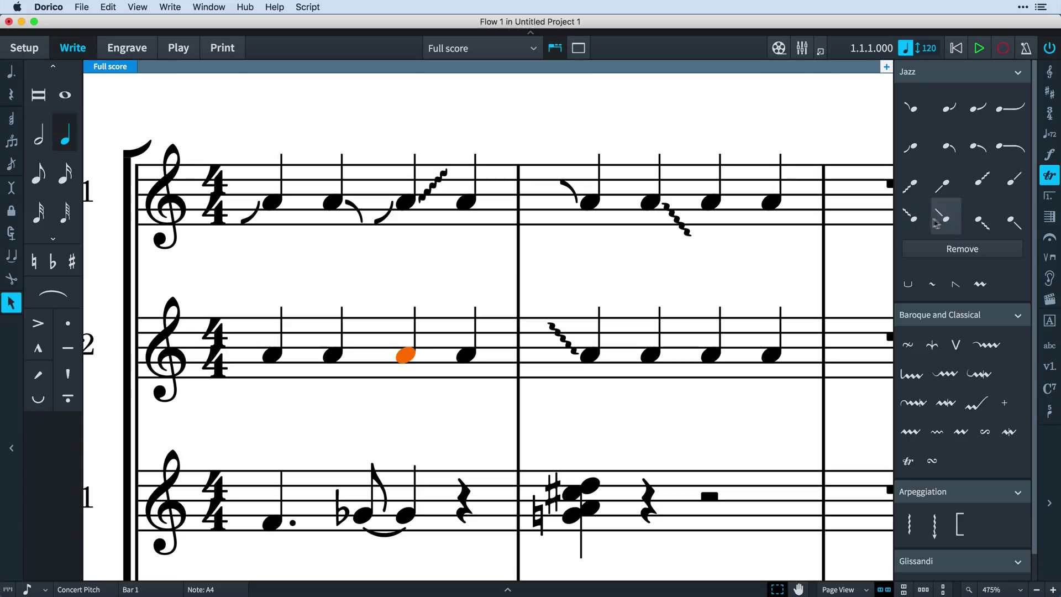
left_click(920, 224)
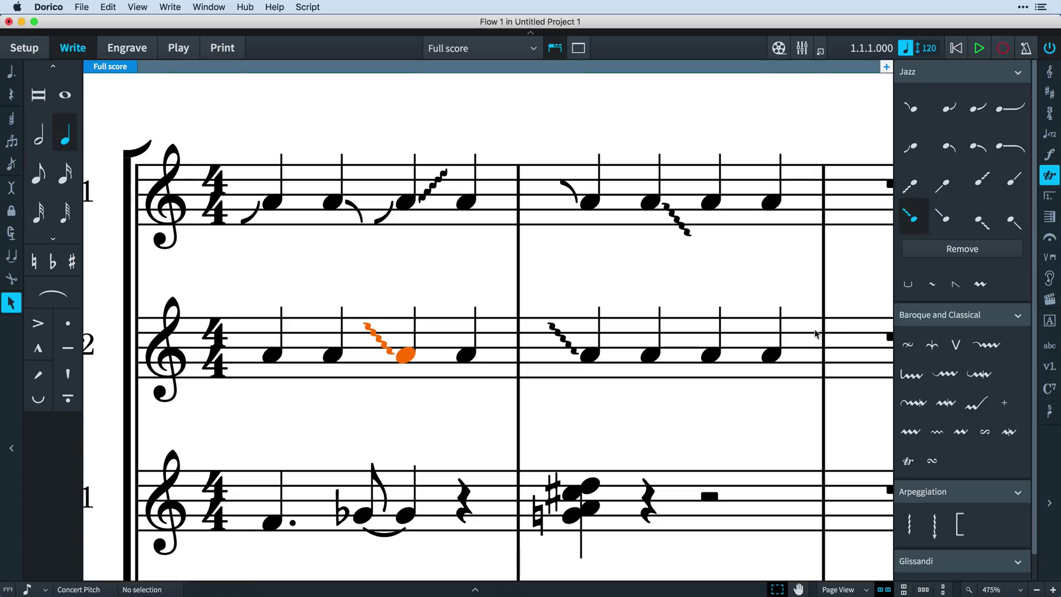
scroll(809, 345, "down", 5)
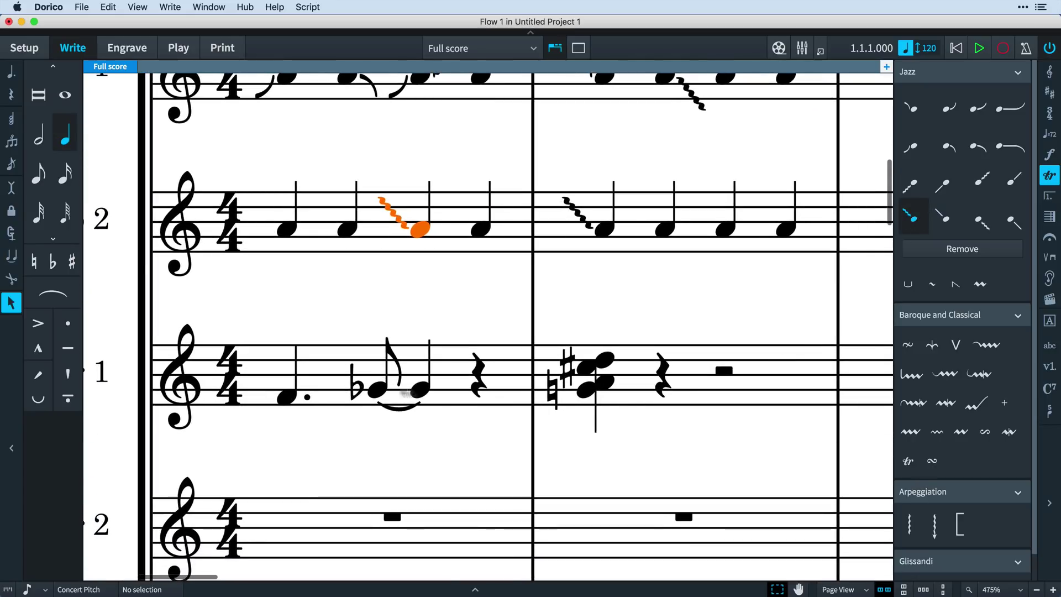
left_click(287, 398)
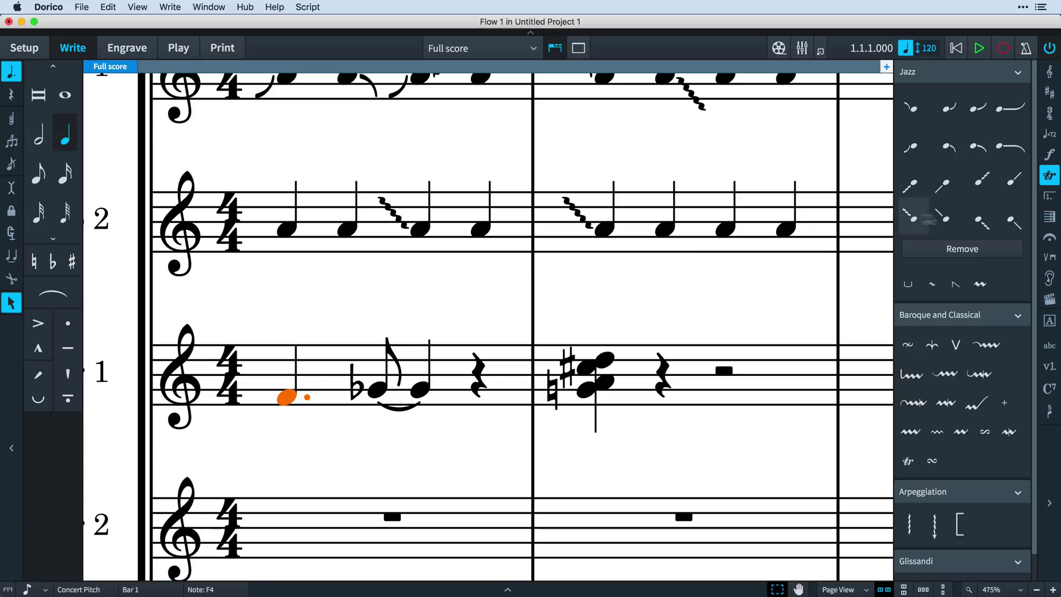
left_click(979, 228)
key("Right")
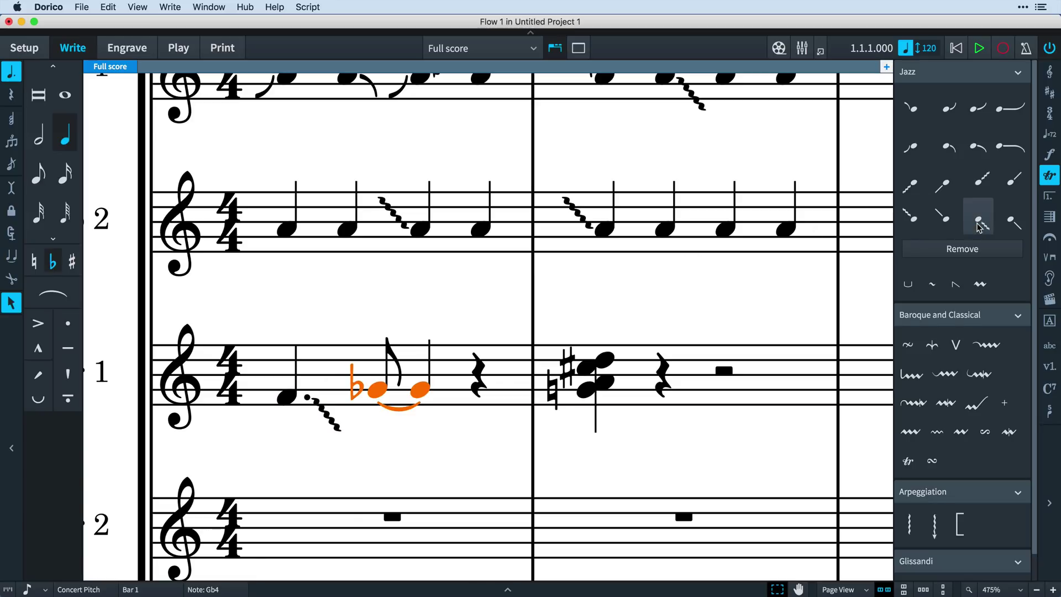
left_click(912, 111)
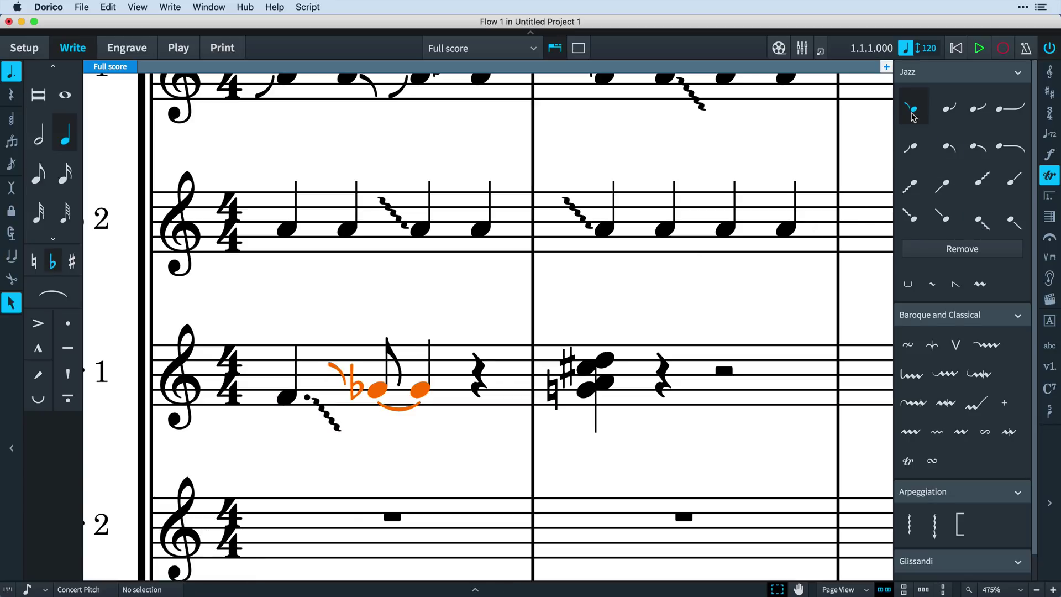
Step: Give the bar 2 chord scoops and falls, then select the upper staff's first bar 2 note
left_click(598, 420)
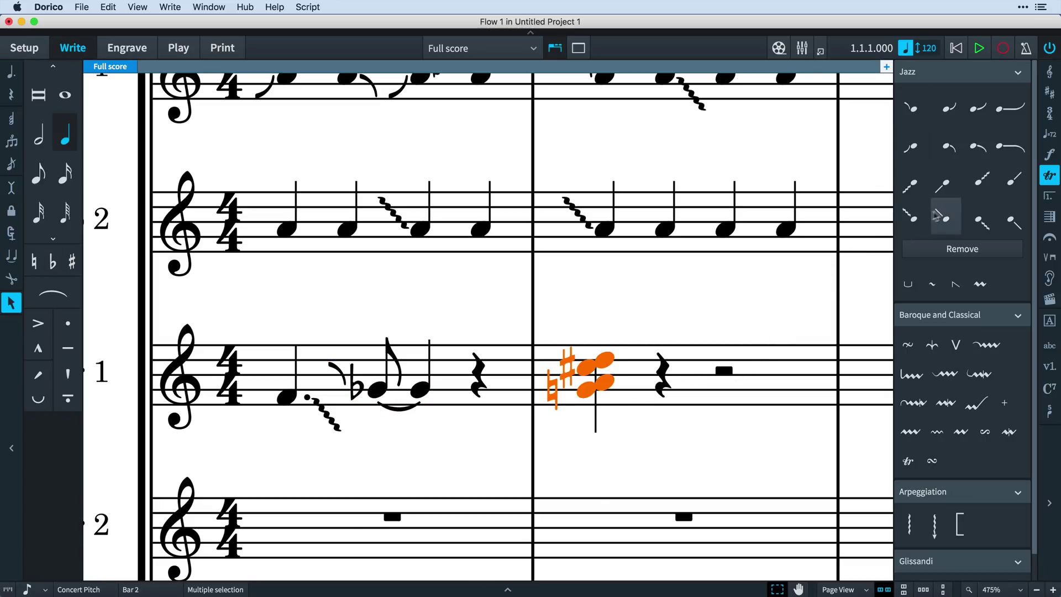
left_click(912, 147)
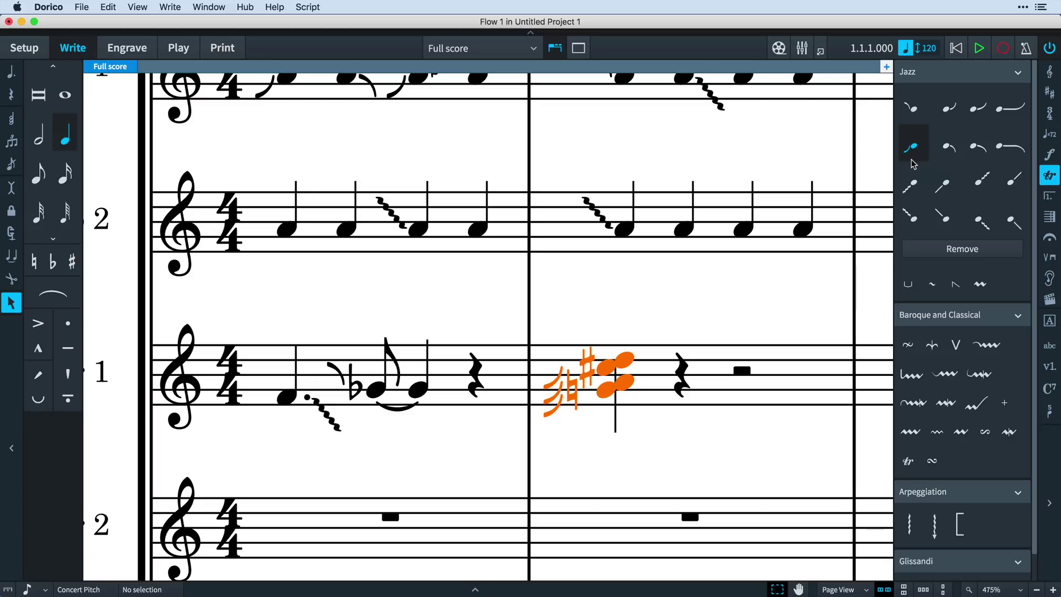
left_click(1011, 224)
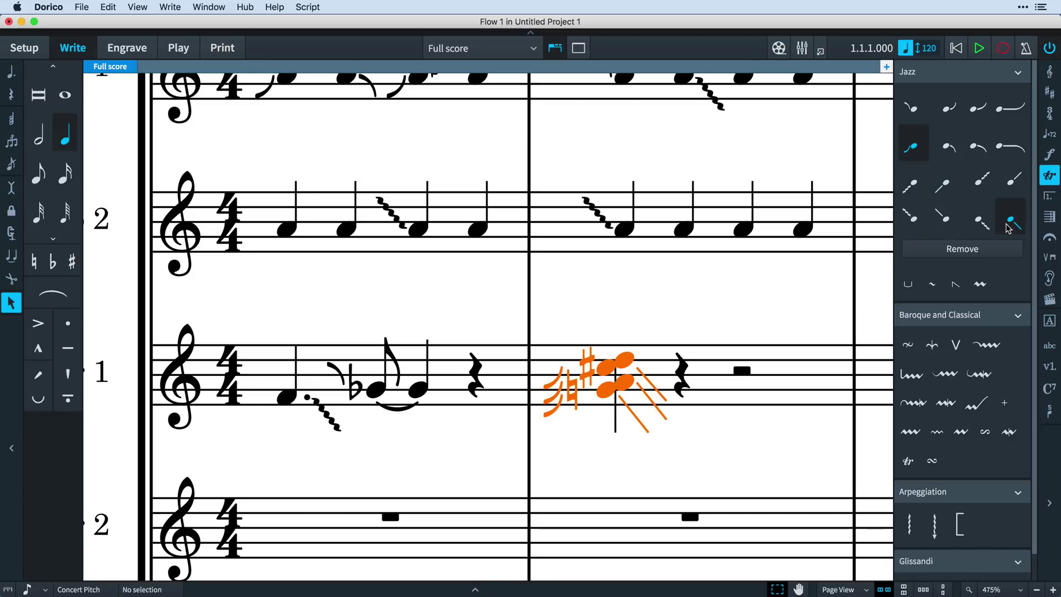
left_click(814, 289)
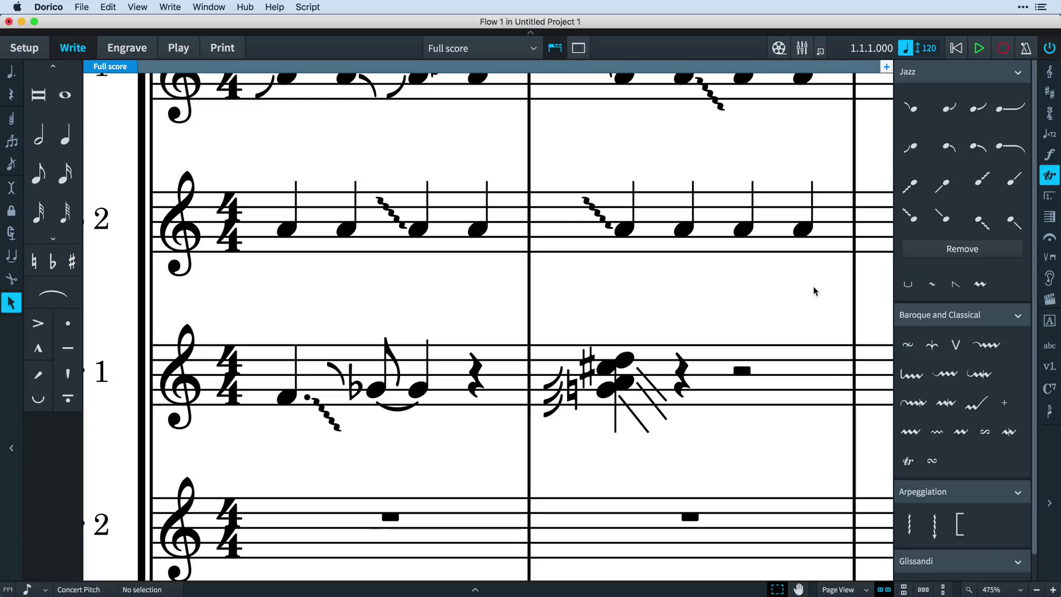
left_click(600, 220)
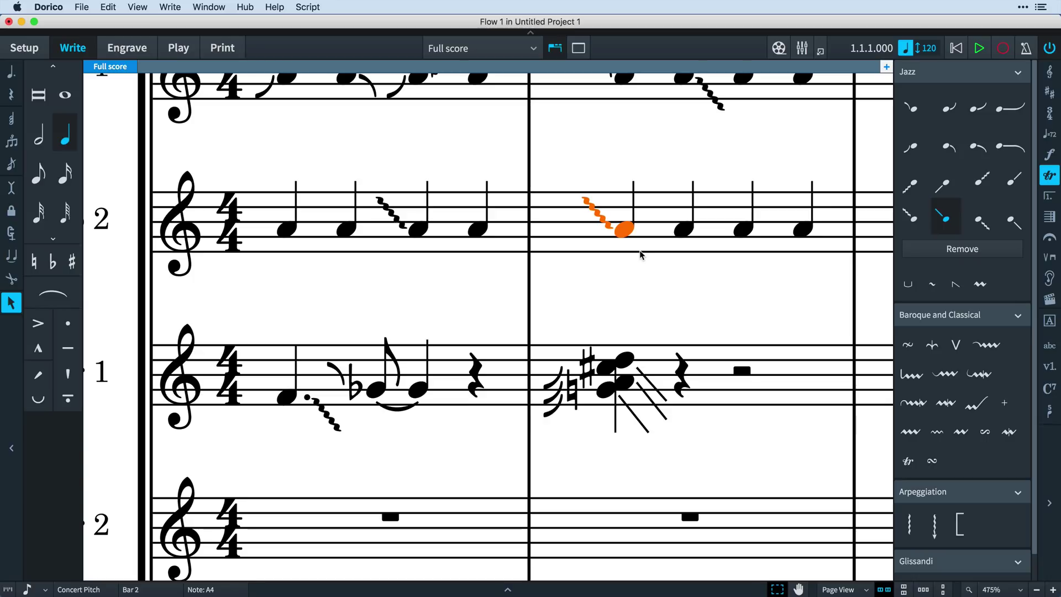
Step: Delete the upper staff's first bar 2 note, and remove the scoop from its third bar 1 note
key("Delete")
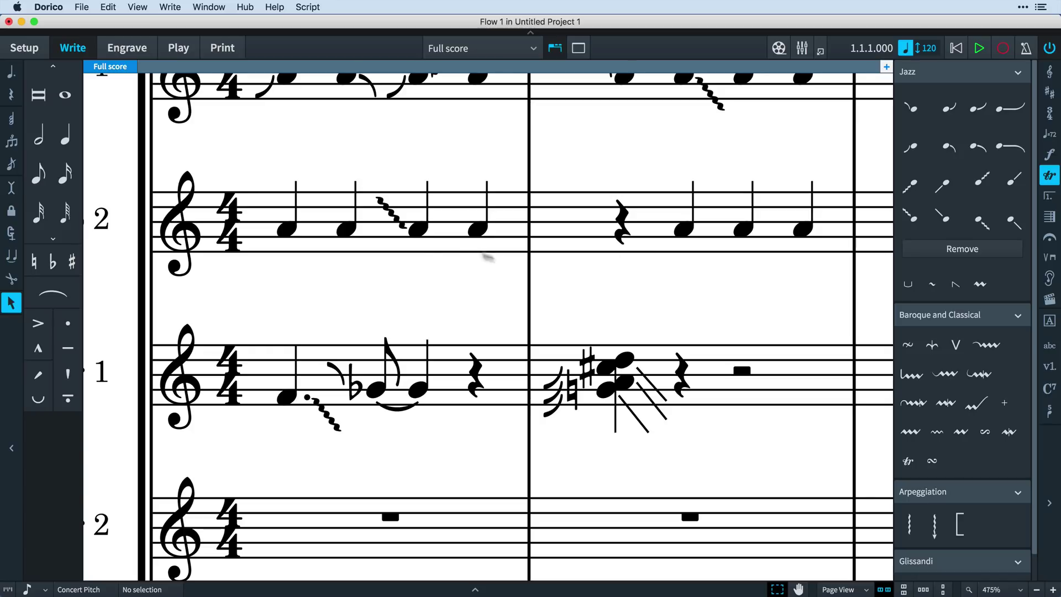
left_click(423, 234)
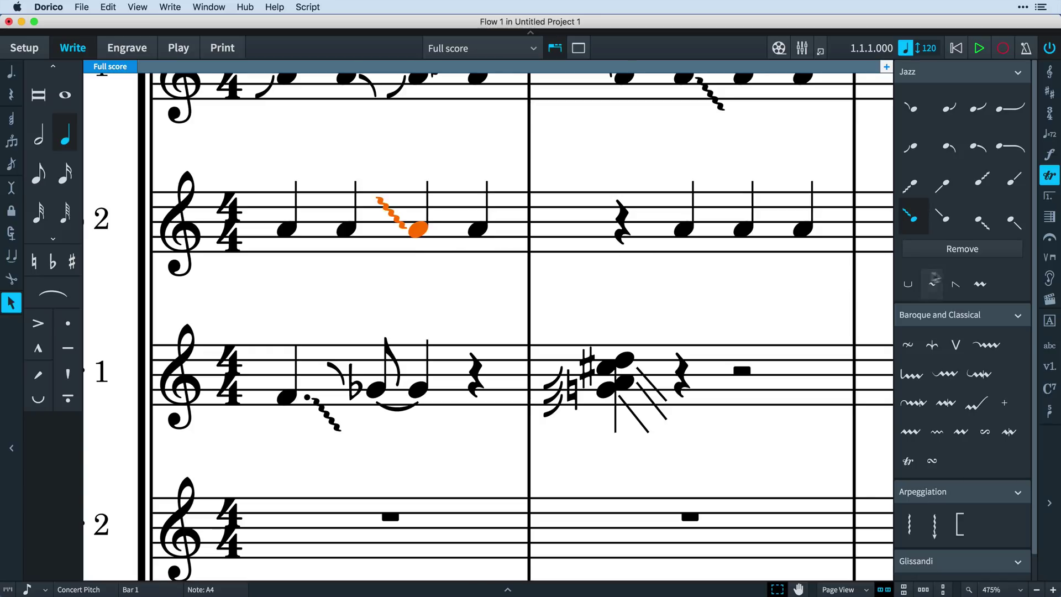
left_click(992, 255)
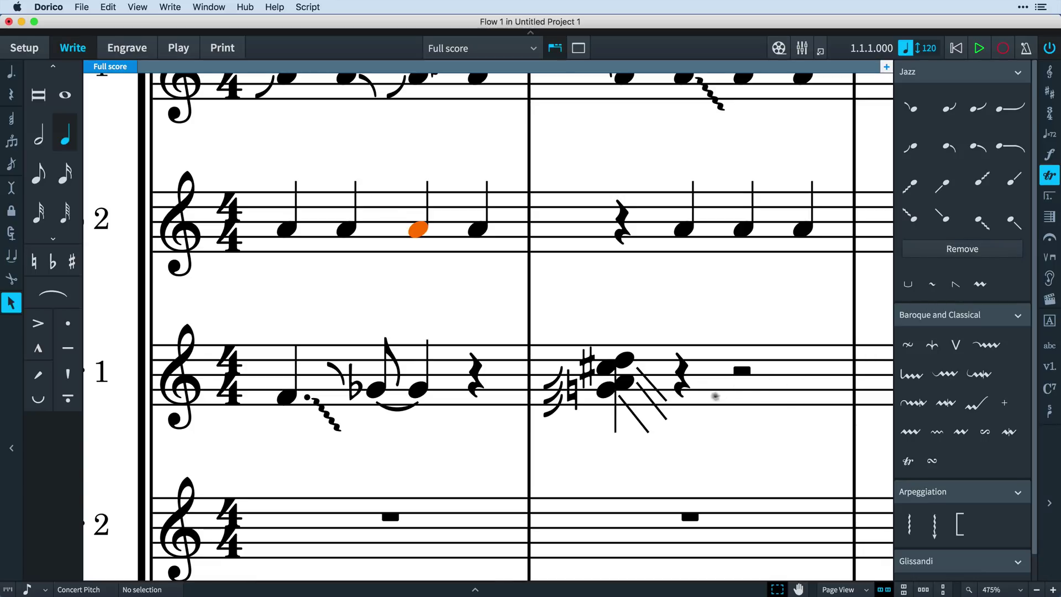
Step: Switch off the bar 2 chord's In and Out Jazz Articulations in Properties
left_click(616, 417)
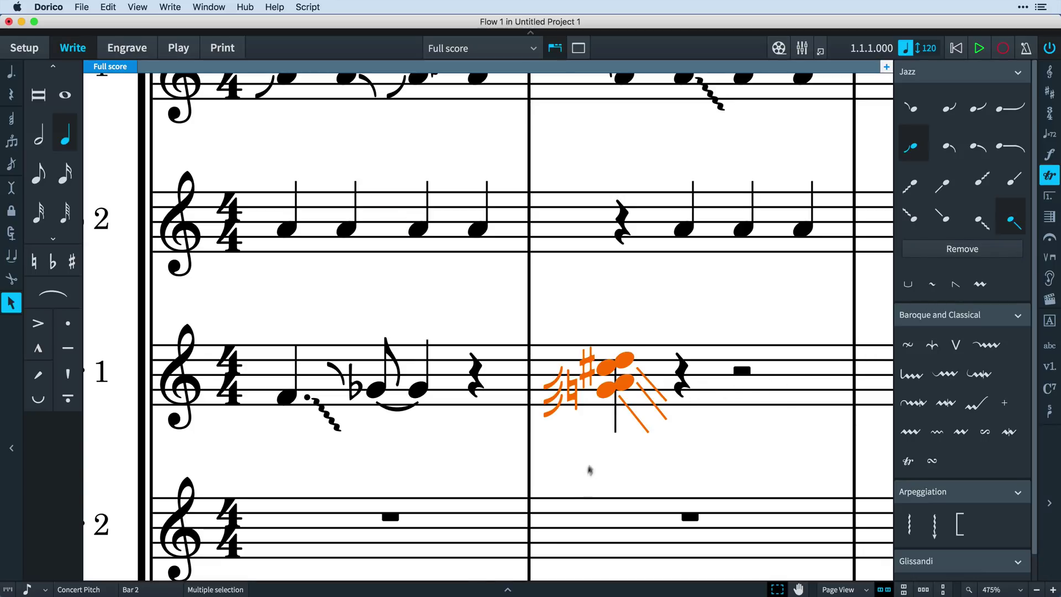
left_click(511, 586)
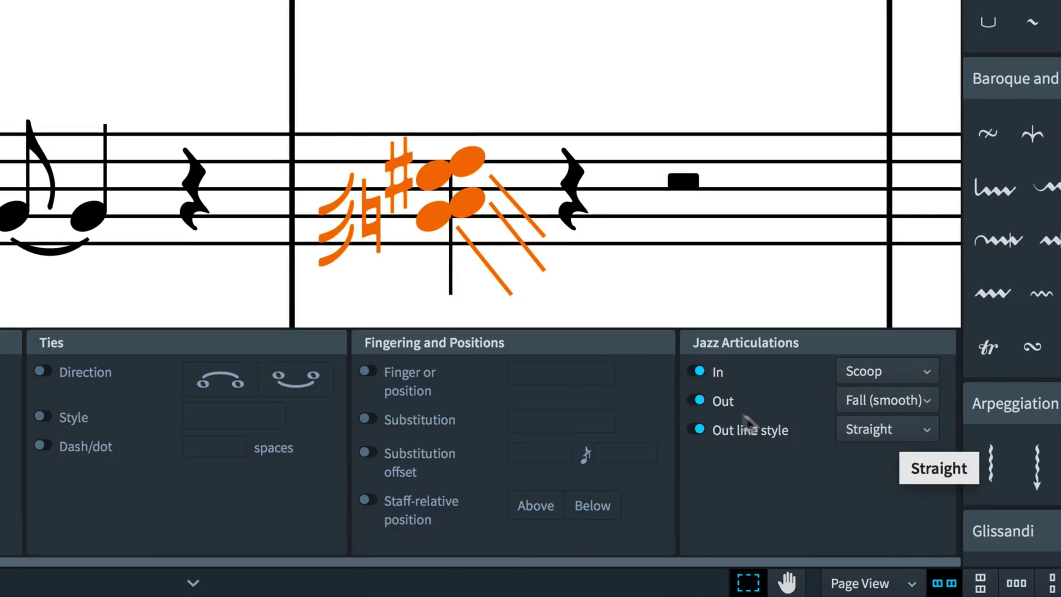
left_click(700, 402)
left_click(699, 373)
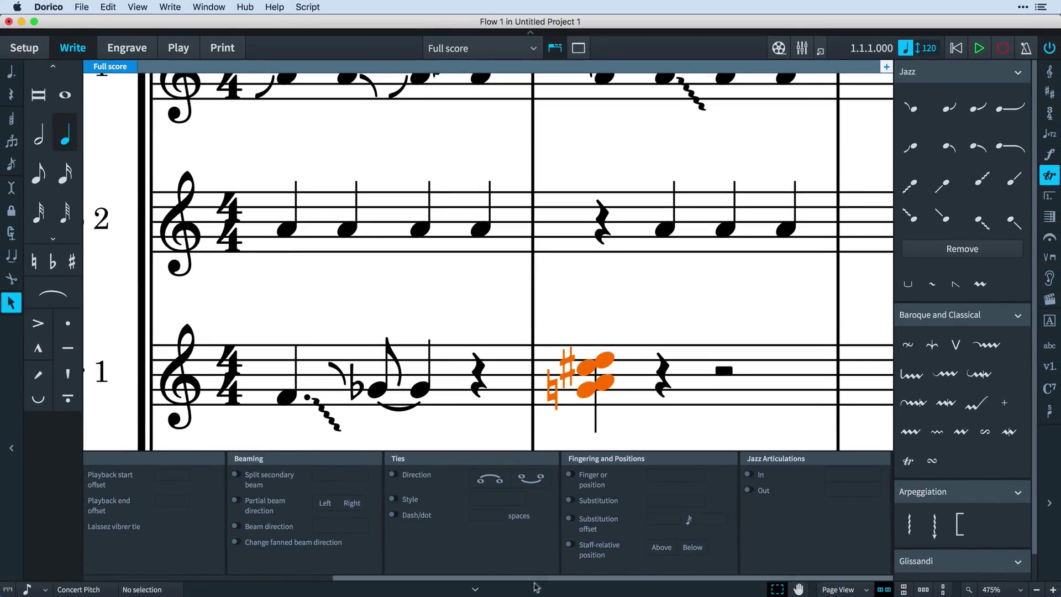
Step: In Engrave mode, drag the wavy fall's end after the dotted F further right, then return to Write mode
left_click(534, 590)
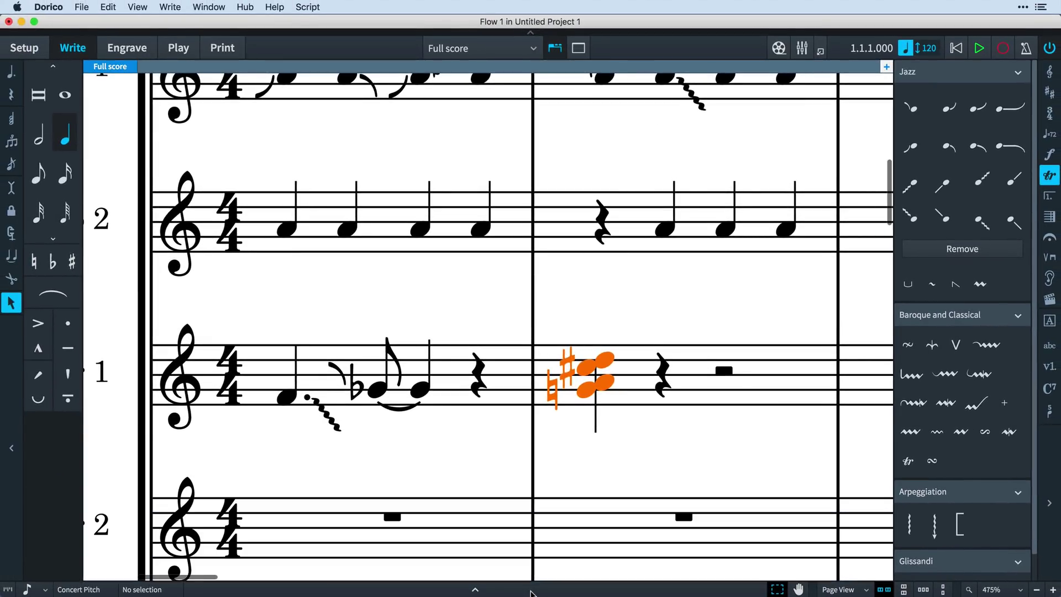
left_click(127, 47)
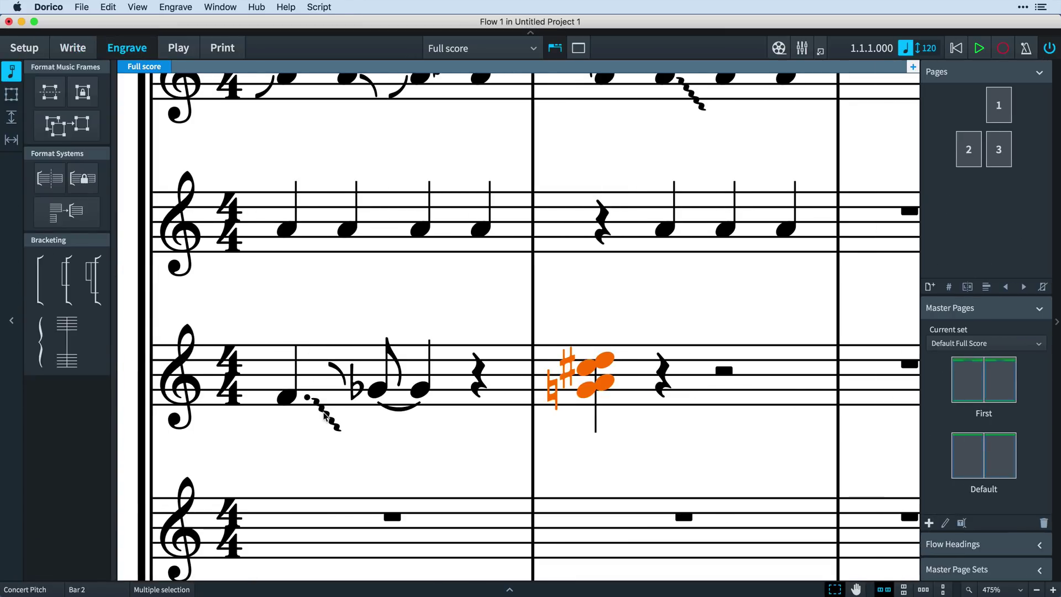
left_click(327, 417)
mouse_move(342, 437)
left_mouse_down()
mouse_move(372, 441)
mouse_move(359, 438)
left_mouse_up()
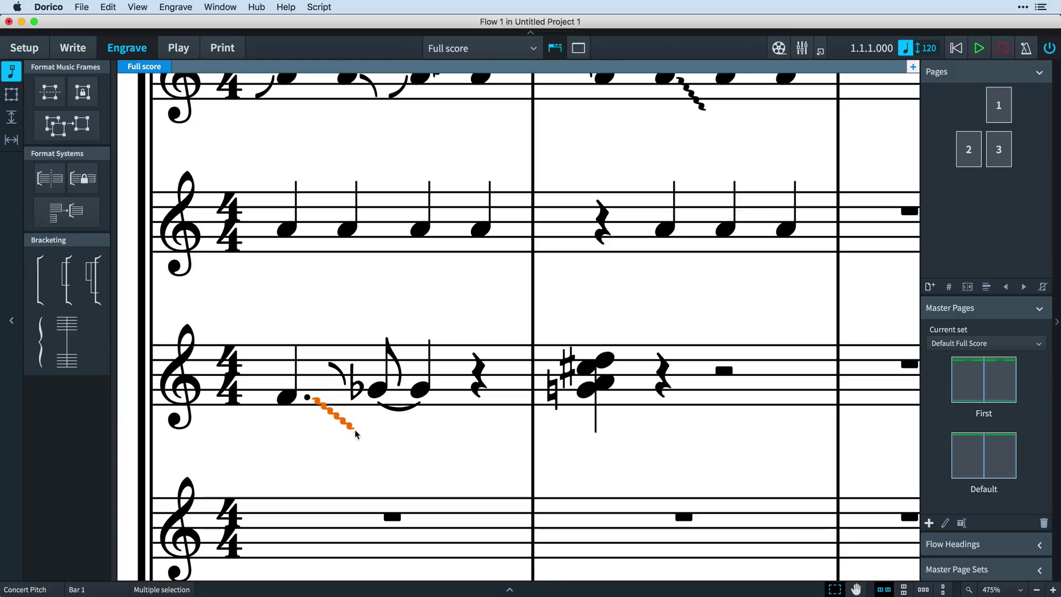
left_click(73, 47)
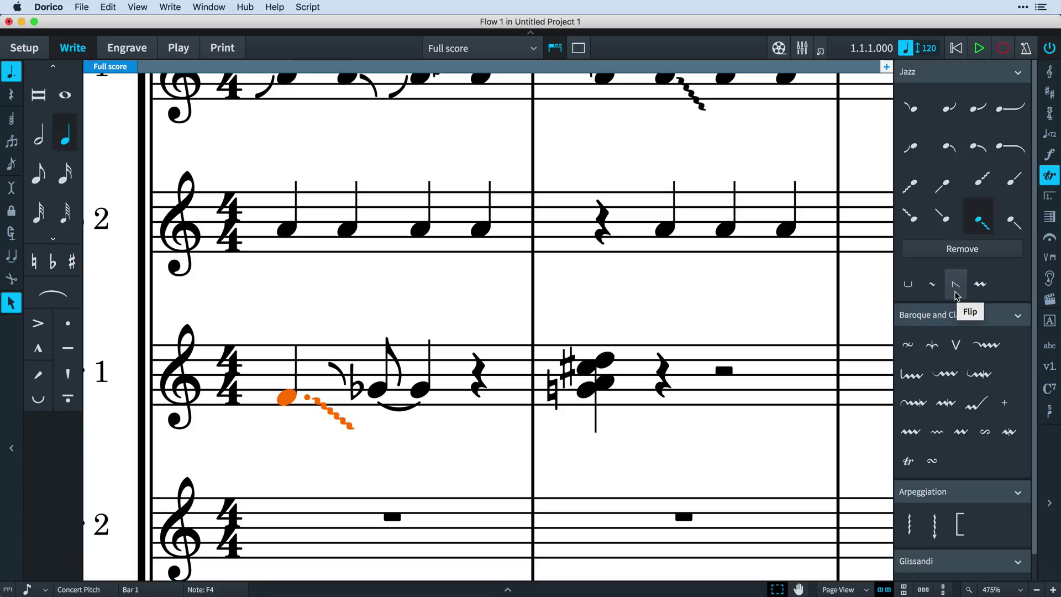
Step: Place a shake on the first bar 2 note, a smear via Shift+O on the second, and a bend on the third
key("Escape")
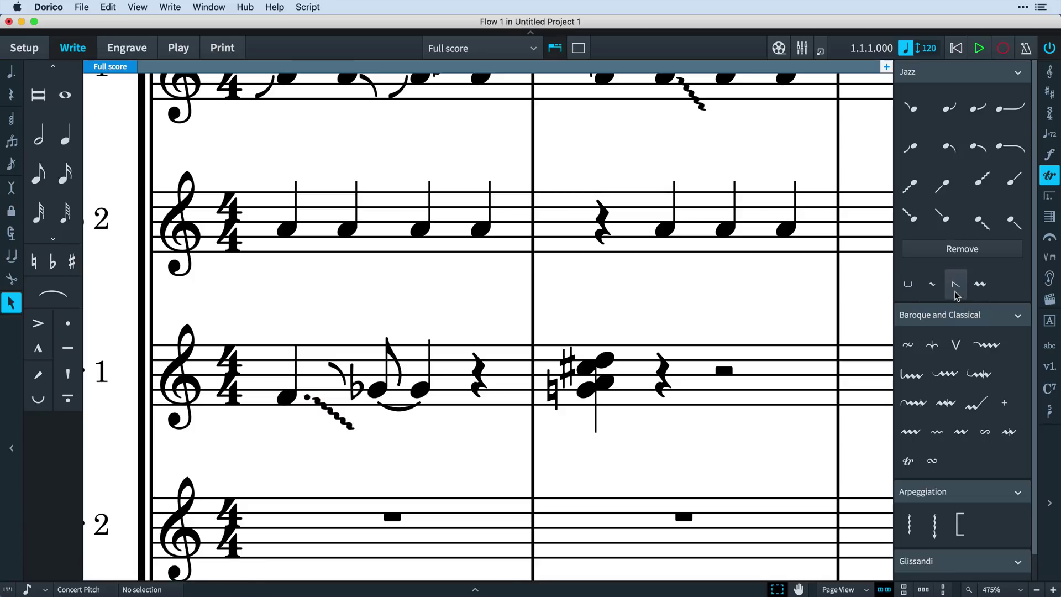
left_click(980, 286)
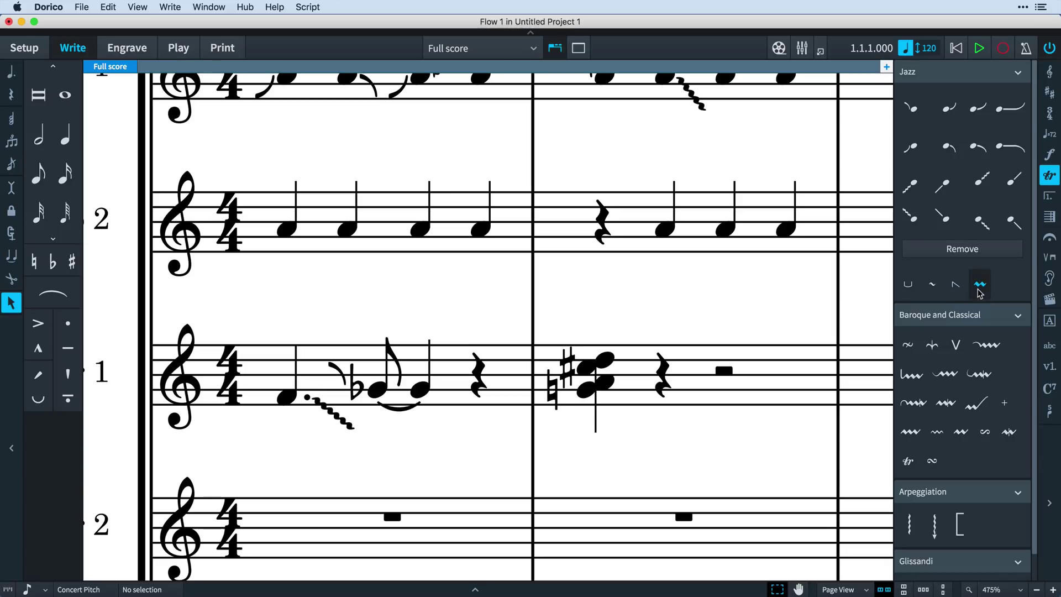
left_click(667, 235)
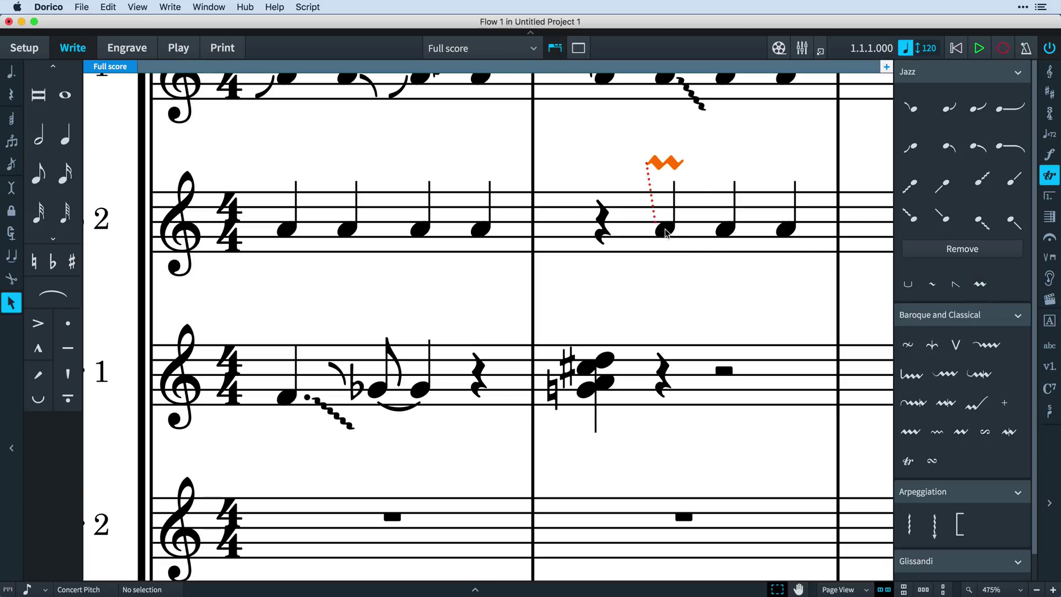
left_click(728, 233)
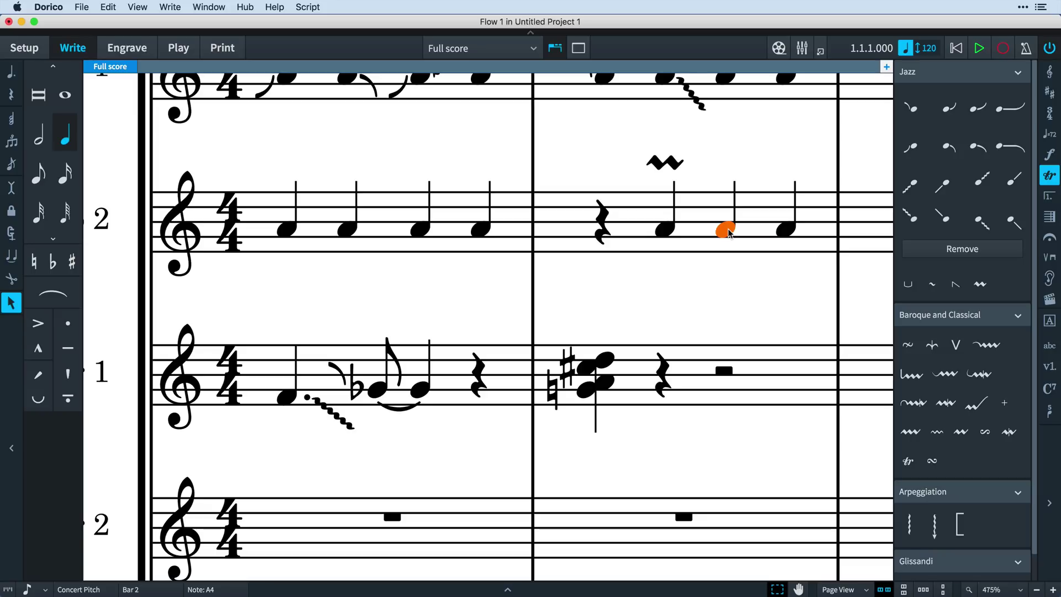
key("shift+o")
type("smear")
key("Return")
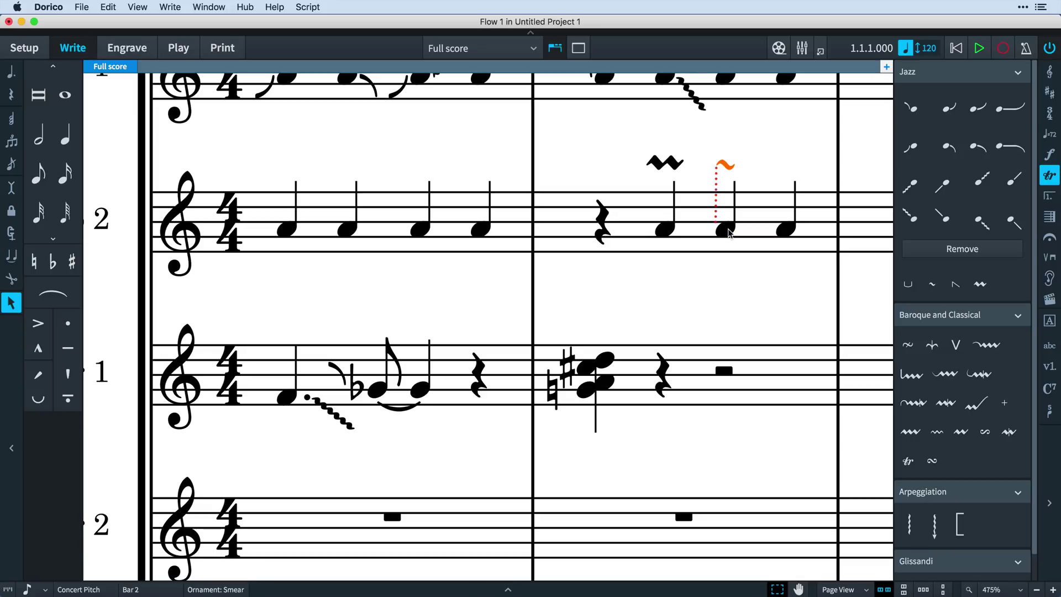
left_click(784, 235)
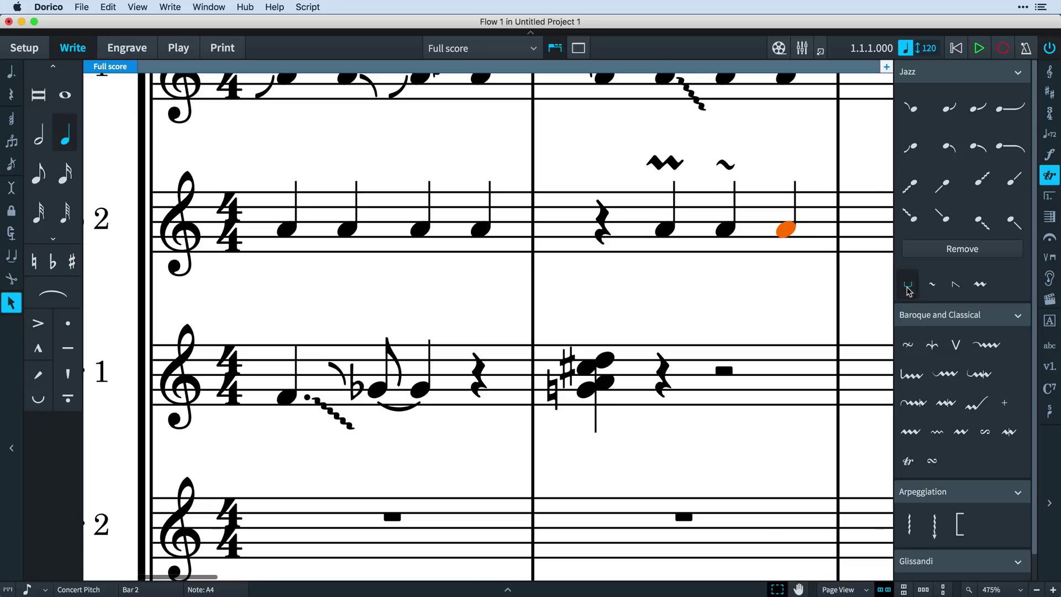
left_click(908, 284)
key("Escape")
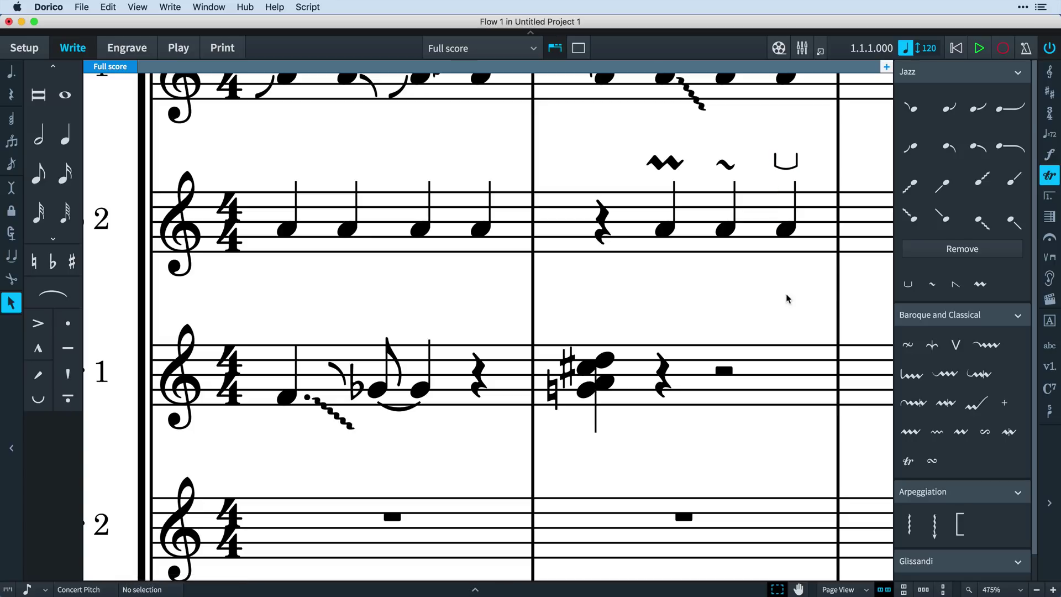
left_click(474, 233)
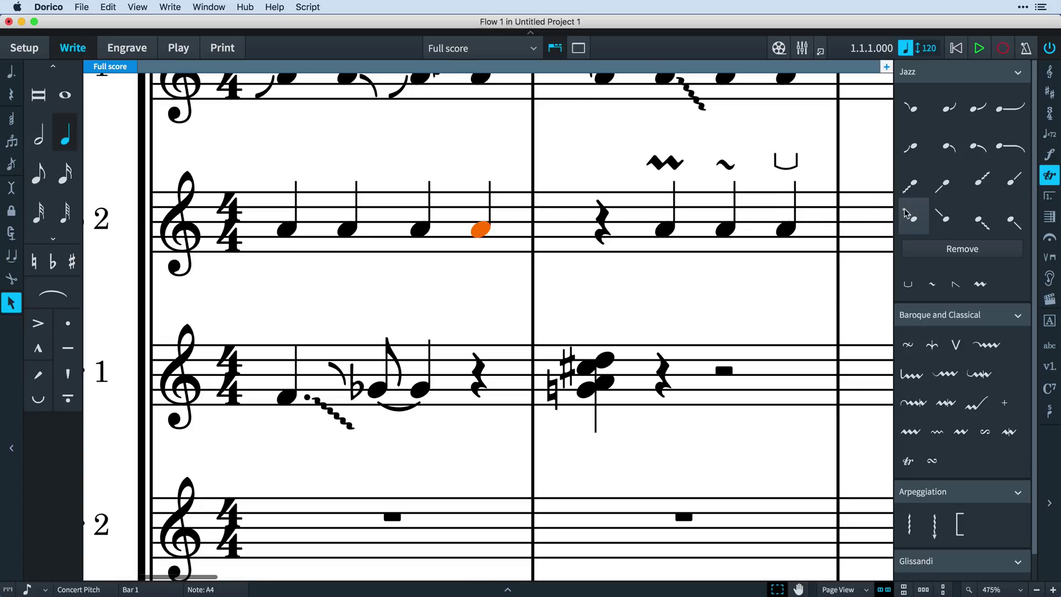